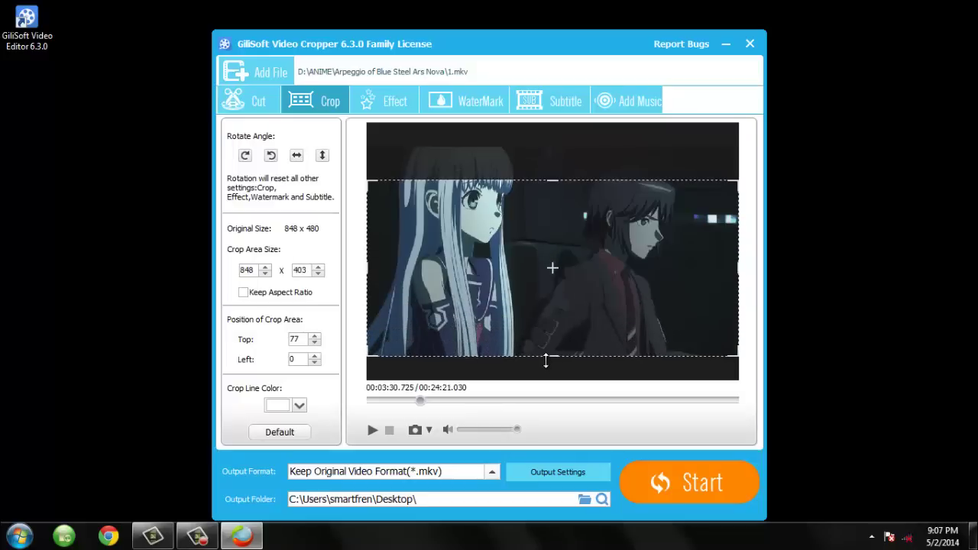
# Move the crop area up to the upper edge of the video so its top position is 0
pyautogui.moveTo(552, 275); pyautogui.dragTo(554, 227)
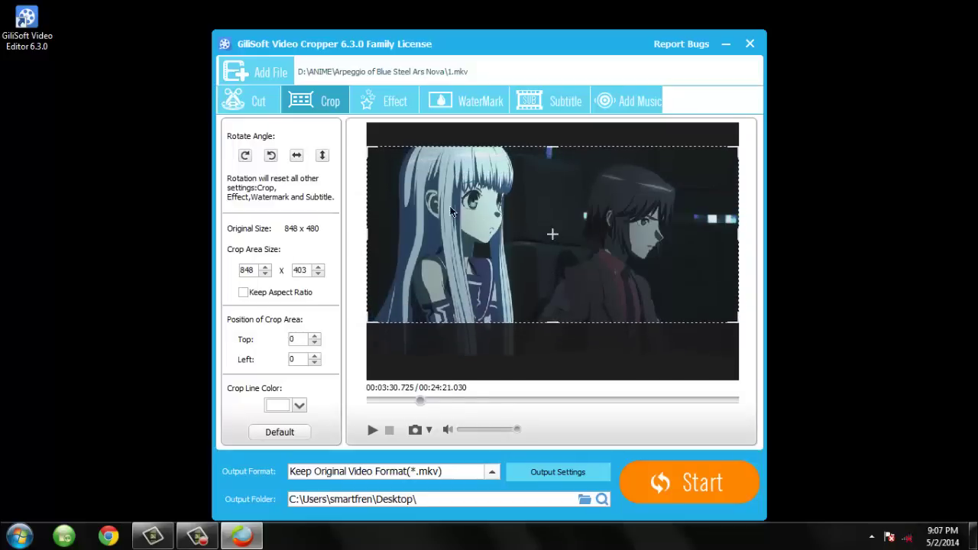
# Adjust the video effects by setting the brightness to 19 and the contrast to 100
pyautogui.click(390, 107)
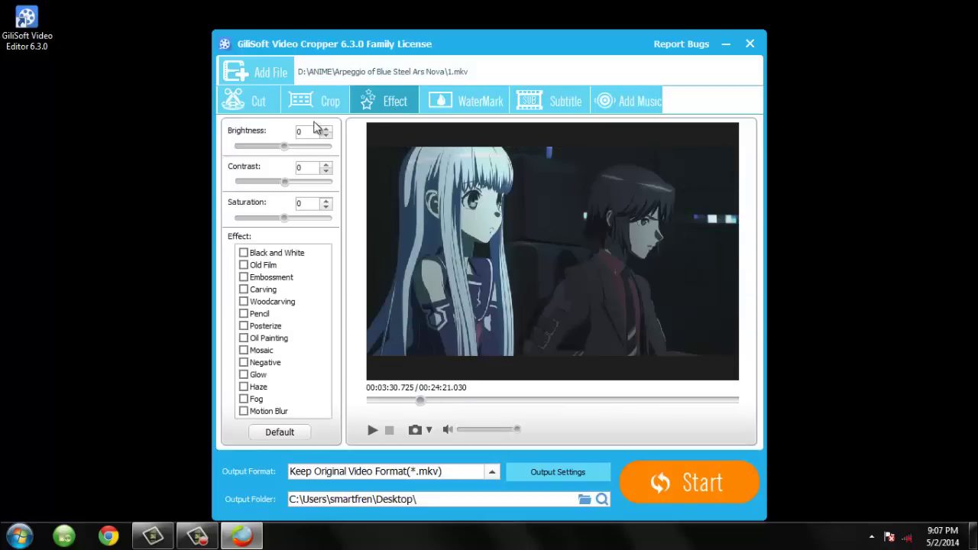
pyautogui.moveTo(289, 187)
pyautogui.mouseDown()
pyautogui.moveTo(259, 188)
pyautogui.moveTo(305, 188)
pyautogui.mouseUp()
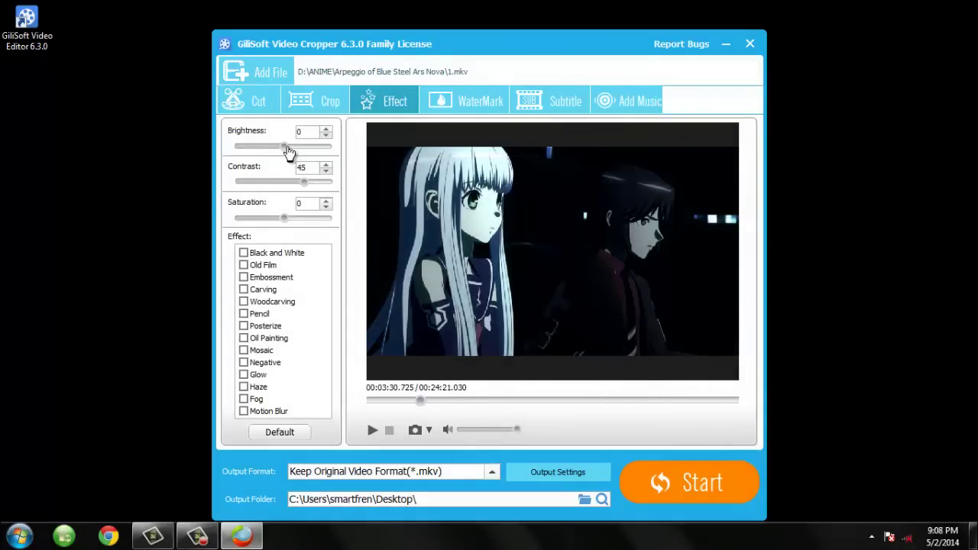
pyautogui.moveTo(285, 149)
pyautogui.mouseDown()
pyautogui.moveTo(301, 149)
pyautogui.moveTo(289, 149)
pyautogui.mouseUp()
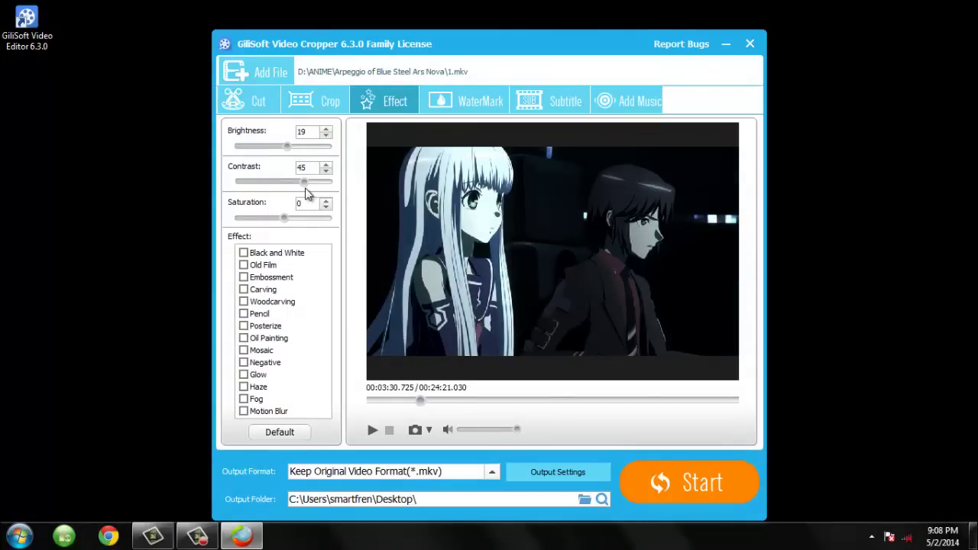
pyautogui.moveTo(310, 187); pyautogui.dragTo(333, 187)
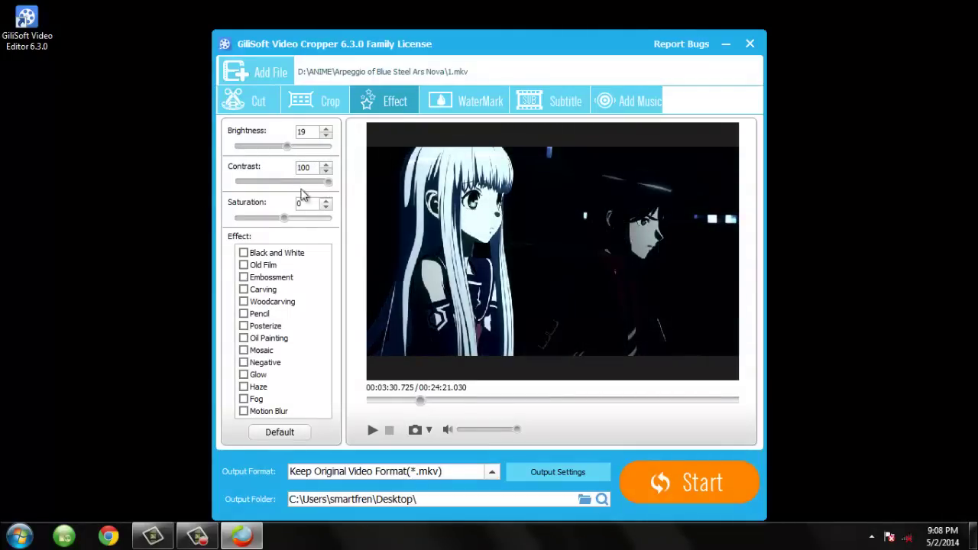
# Add a text watermark to the video and place it in the lower-right part of the frame
pyautogui.click(500, 104)
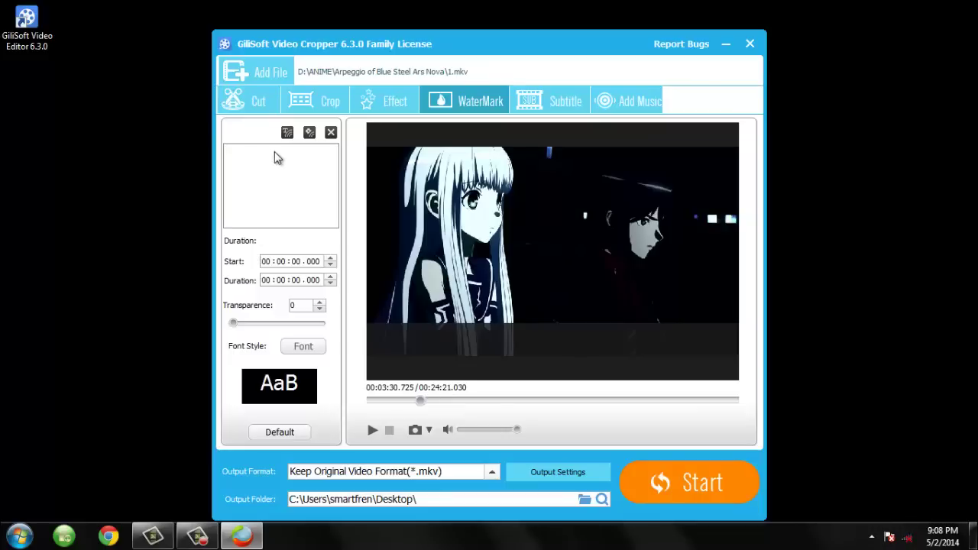
pyautogui.click(287, 133)
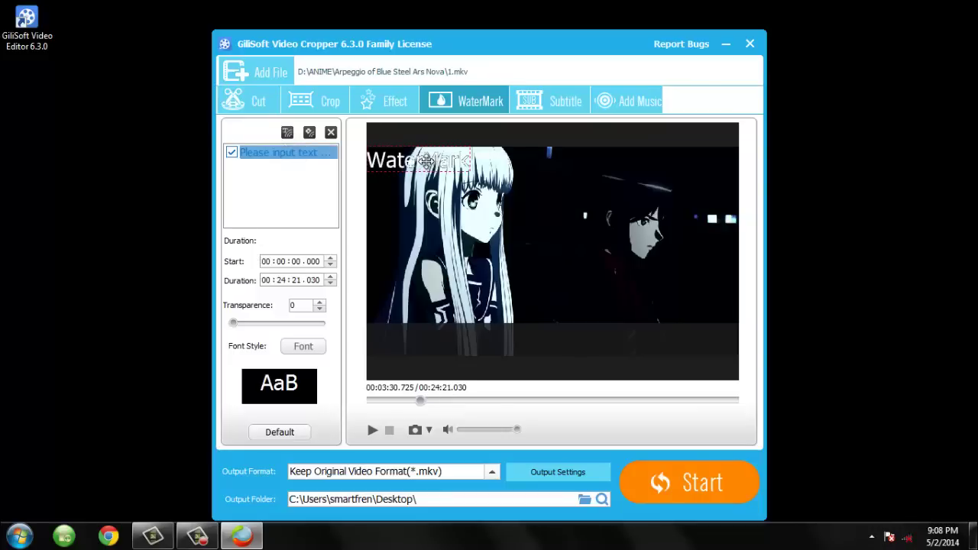
pyautogui.moveTo(425, 162); pyautogui.dragTo(673, 311)
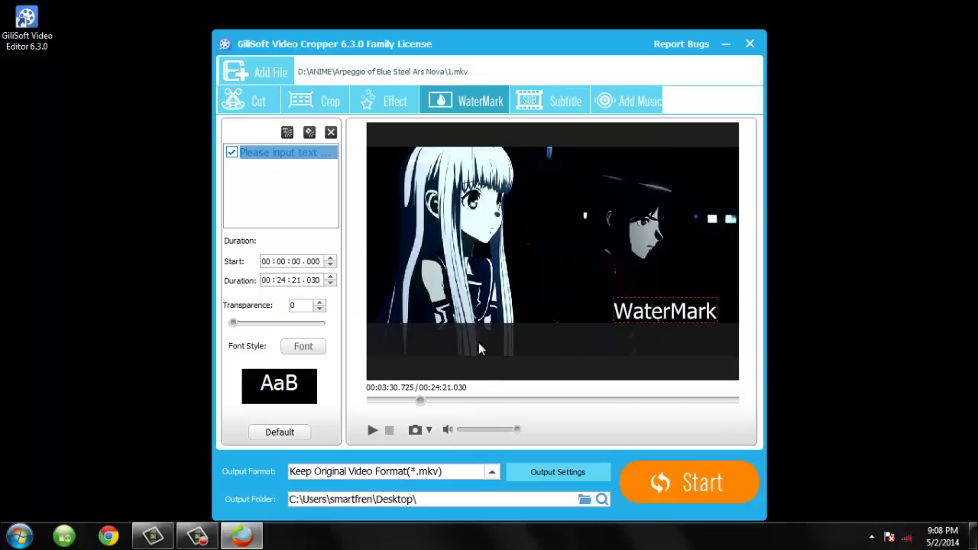
# Browse the available output formats, including the common video, iPod, Samsung, media player and mobile phone profiles, without choosing another one
pyautogui.click(491, 473)
pyautogui.scroll(-1, 458, 363)
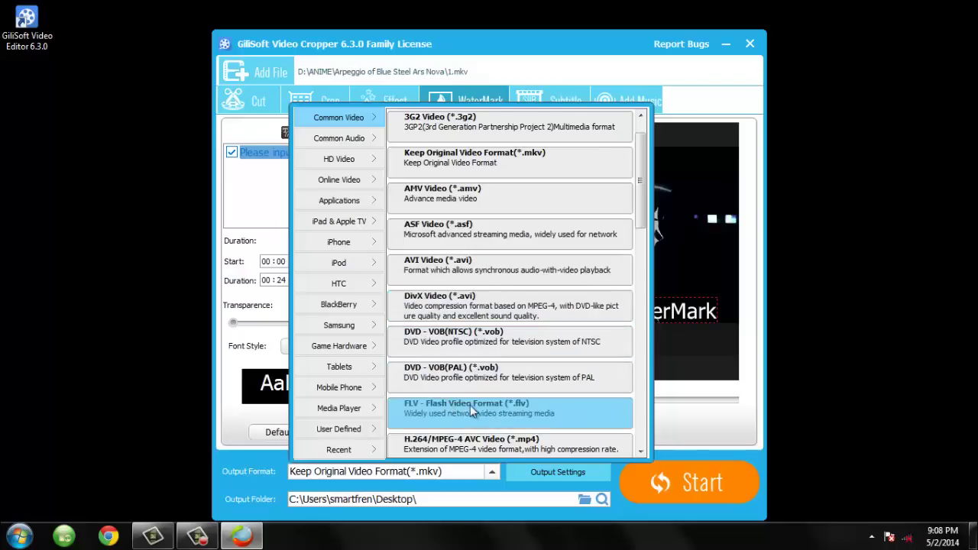
pyautogui.scroll(-2, 493, 382)
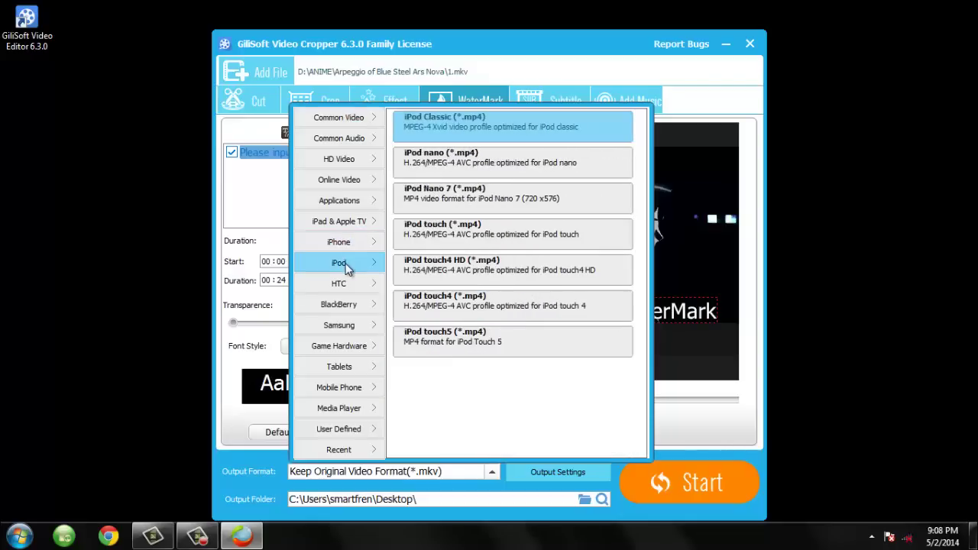
pyautogui.scroll(-3, 461, 332)
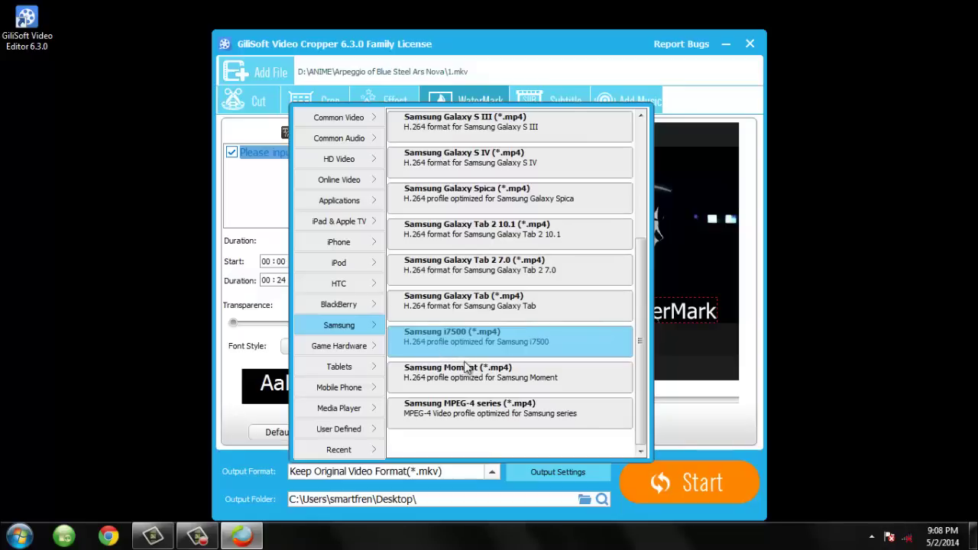
pyautogui.moveTo(326, 408)
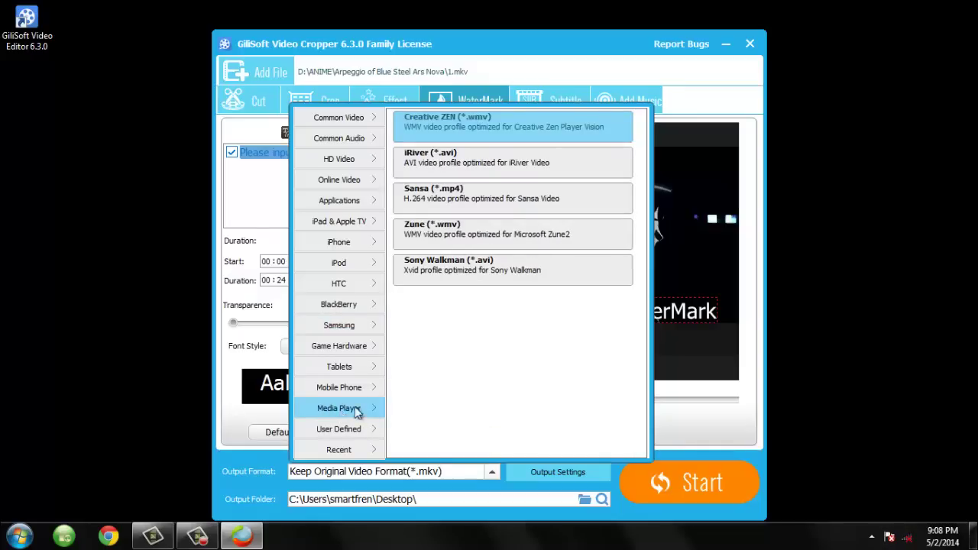
pyautogui.moveTo(363, 388)
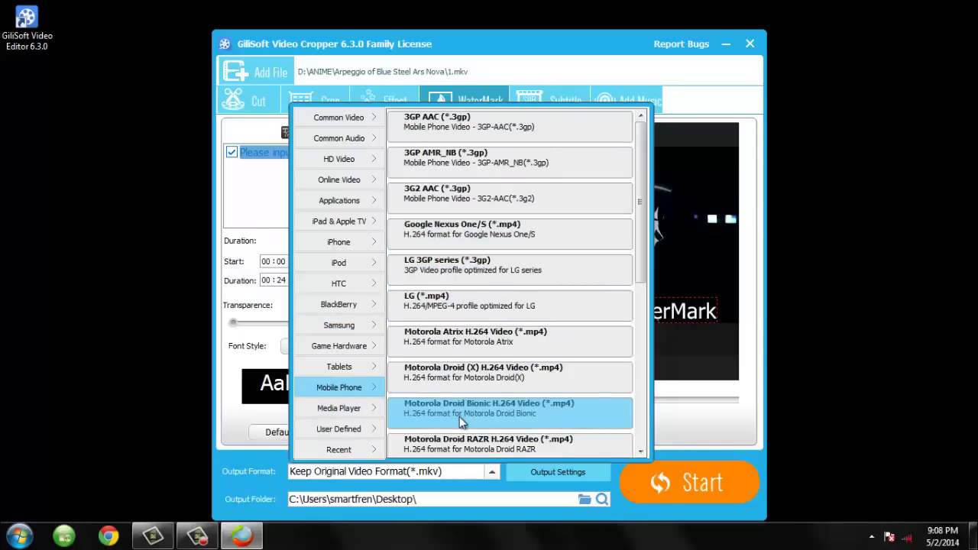
pyautogui.click(666, 417)
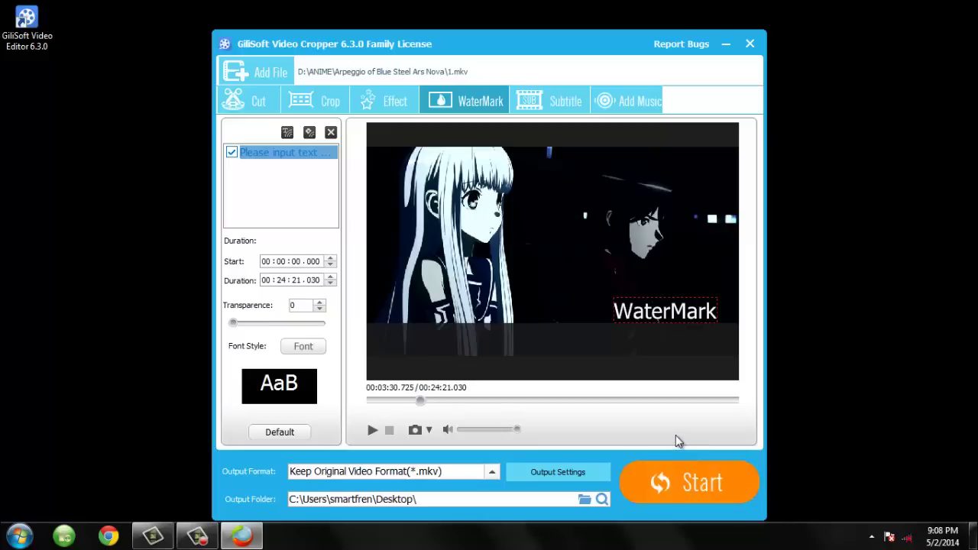
# Start exporting the edited video in its original format to the Desktop
pyautogui.click(663, 485)
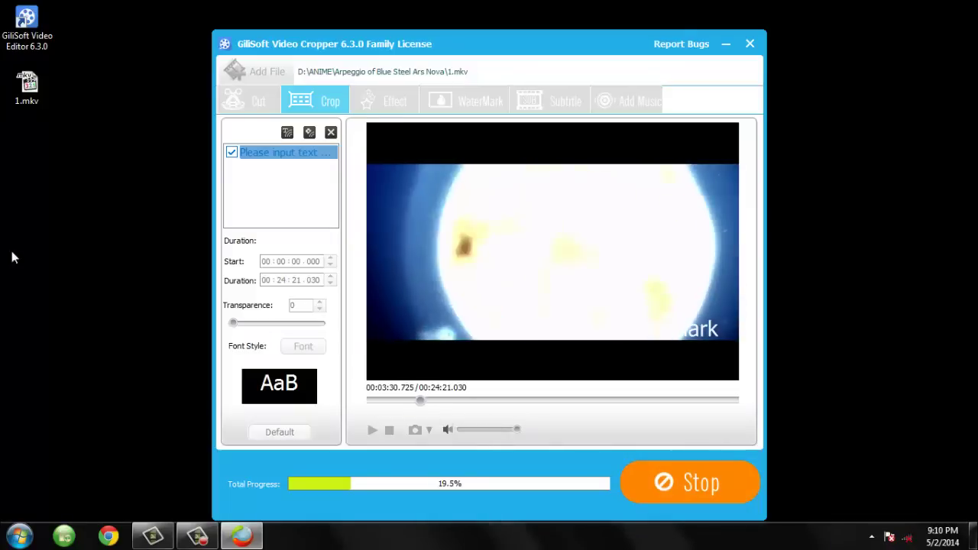
# Launch GiliSoft Video Editor again from the desktop and open its Splitter tool
pyautogui.doubleClick(32, 39)
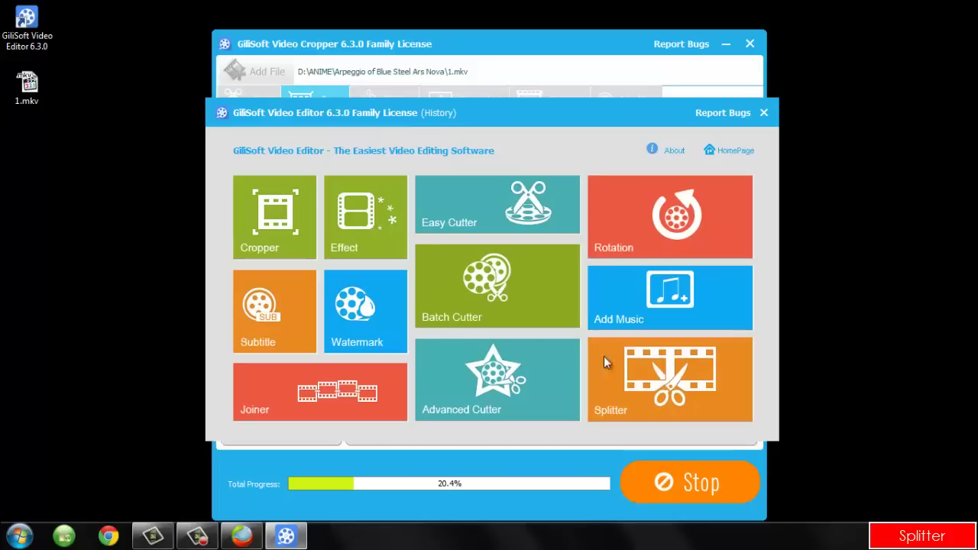
pyautogui.click(642, 380)
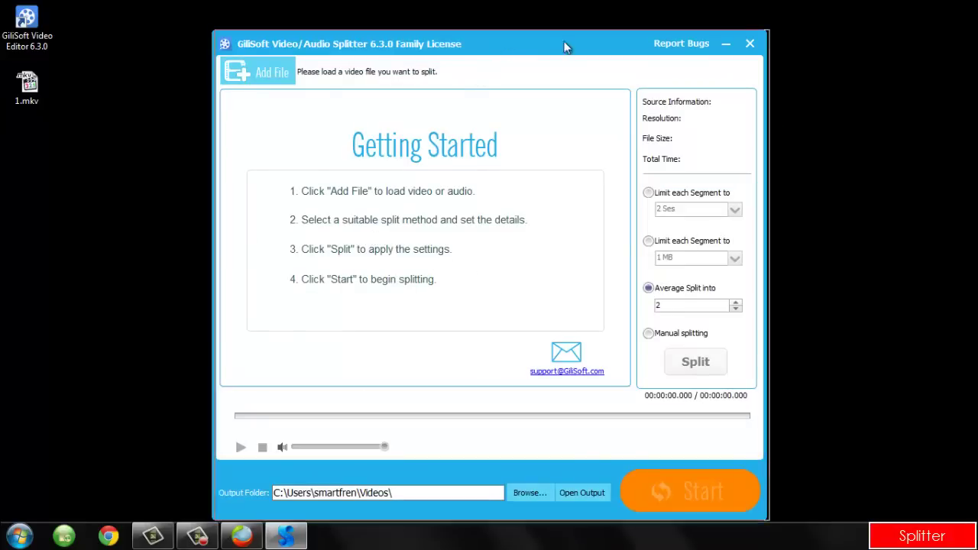
# Separate the overlapping windows, minimize the Video Cropper and reposition the Splitter window on the desktop
pyautogui.moveTo(482, 37); pyautogui.dragTo(608, 44)
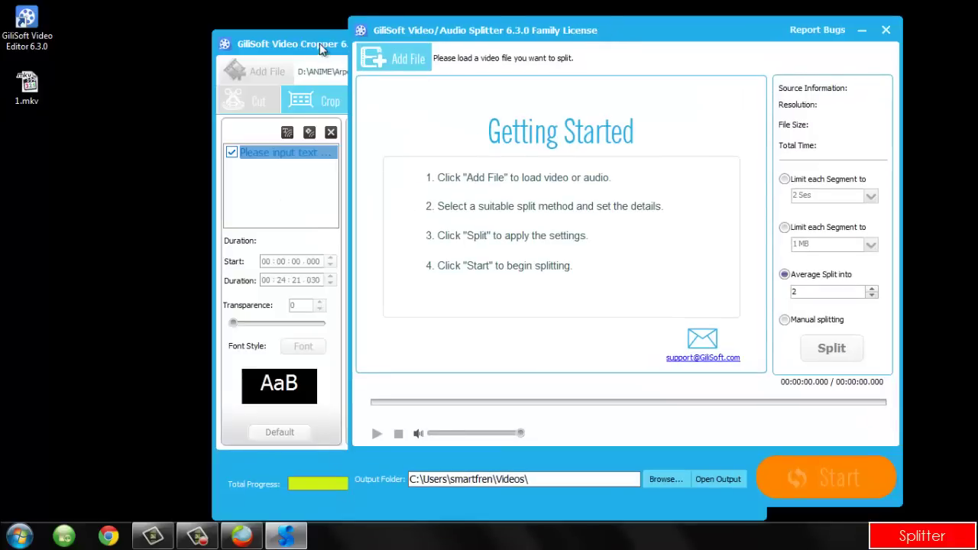
pyautogui.moveTo(320, 50); pyautogui.dragTo(126, 32)
pyautogui.click(619, 31)
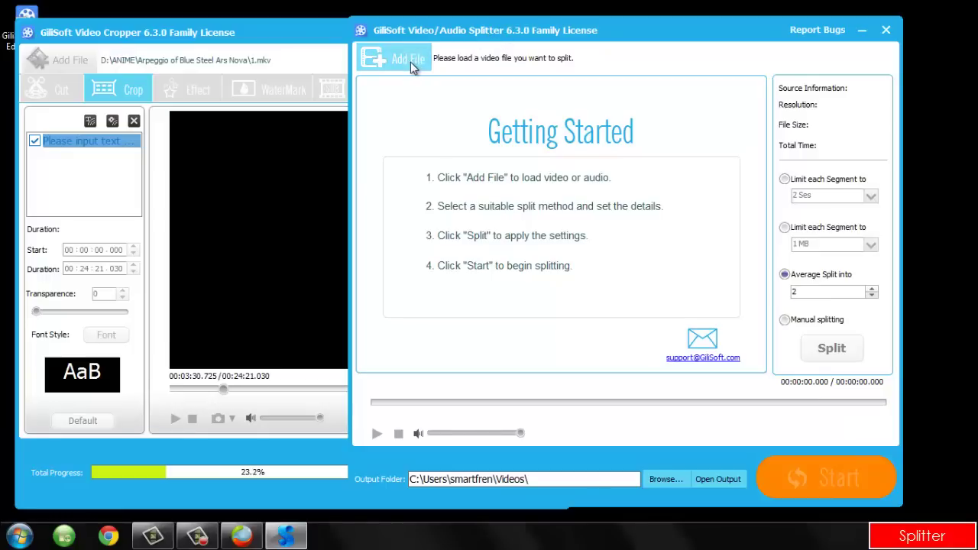
pyautogui.click(323, 37)
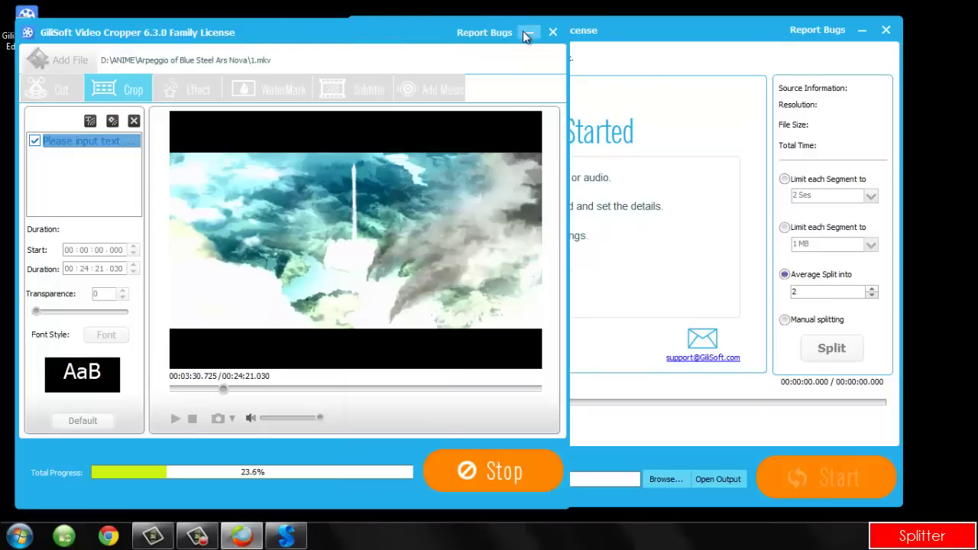
pyautogui.click(527, 32)
pyautogui.moveTo(597, 31); pyautogui.dragTo(401, 21)
# Load the video 4.mp4 from D:\ANIME\BLAZBLUE into the Splitter
pyautogui.click(217, 54)
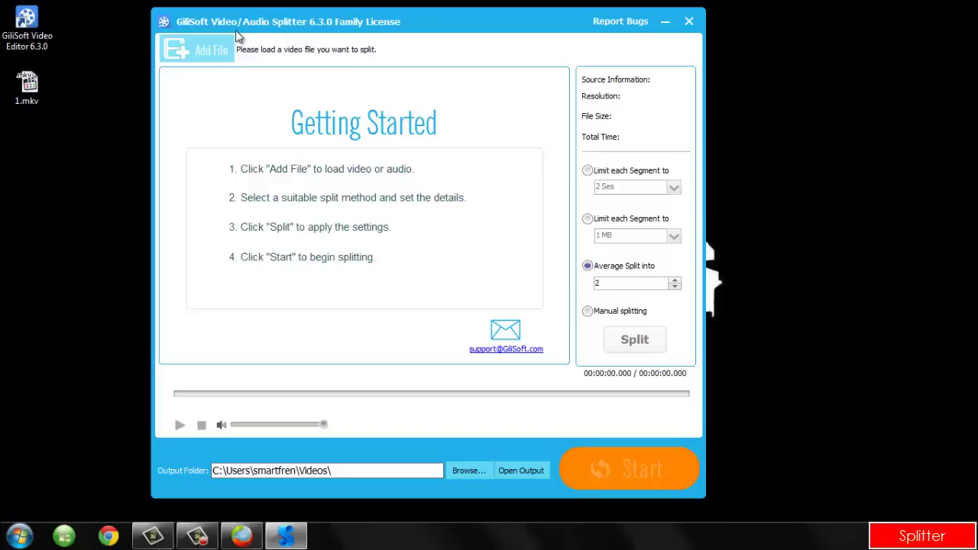
pyautogui.click(325, 260)
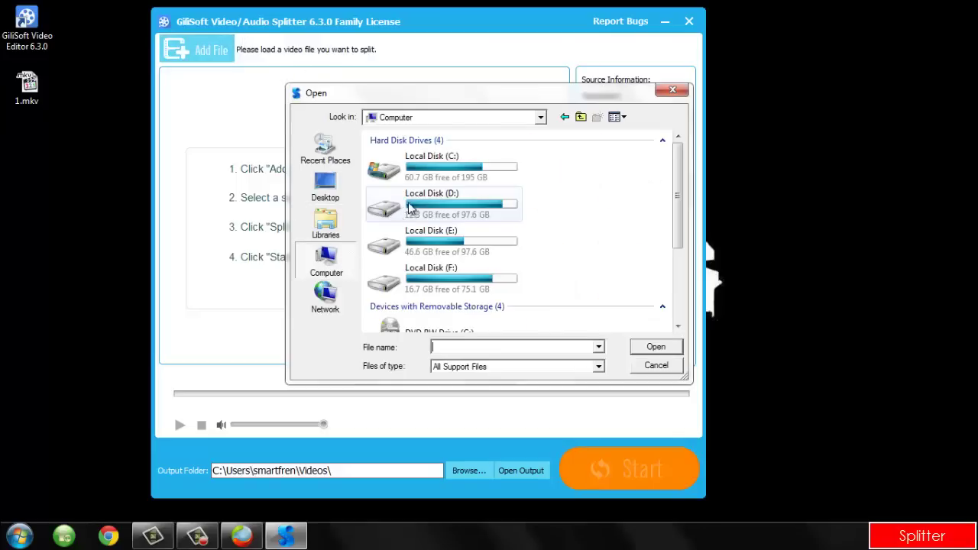
pyautogui.doubleClick(454, 203)
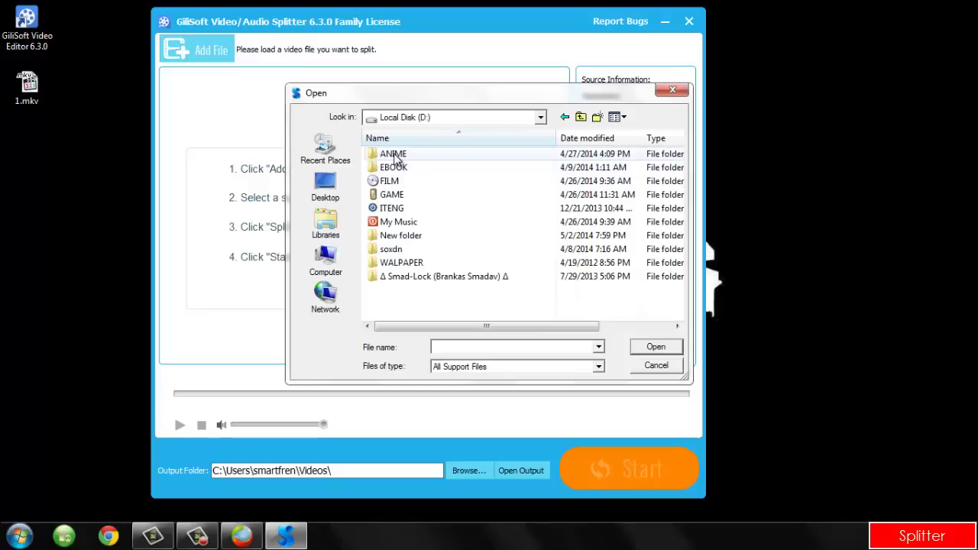
pyautogui.doubleClick(420, 155)
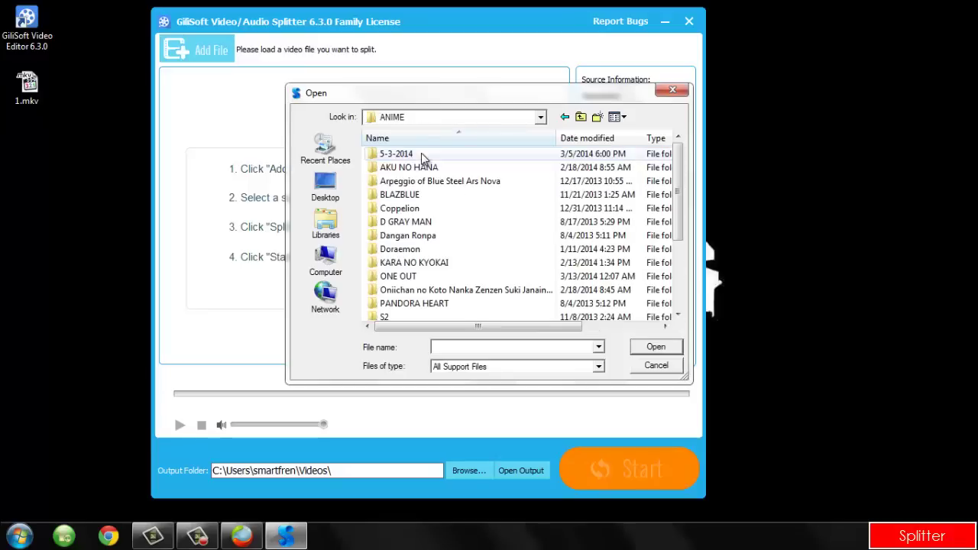
pyautogui.doubleClick(423, 196)
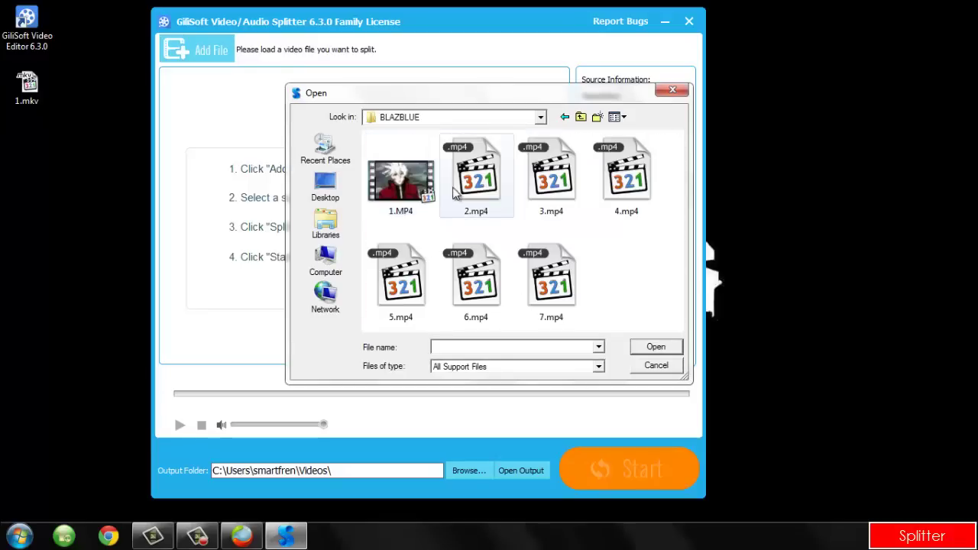
pyautogui.doubleClick(626, 186)
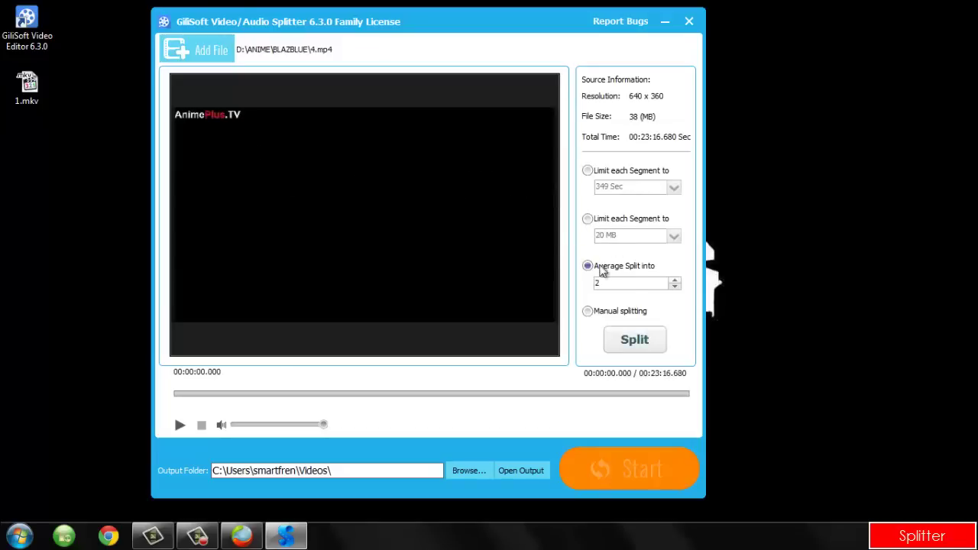
# Set the average split to 10 parts and apply the split points to the video
pyautogui.click(675, 283)
pyautogui.click(675, 282)
pyautogui.click(676, 282)
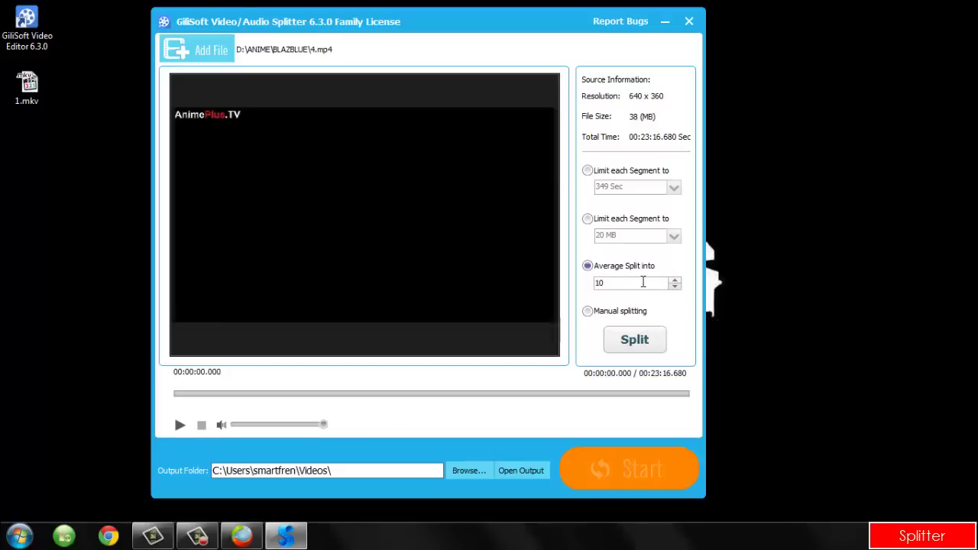
pyautogui.click(641, 330)
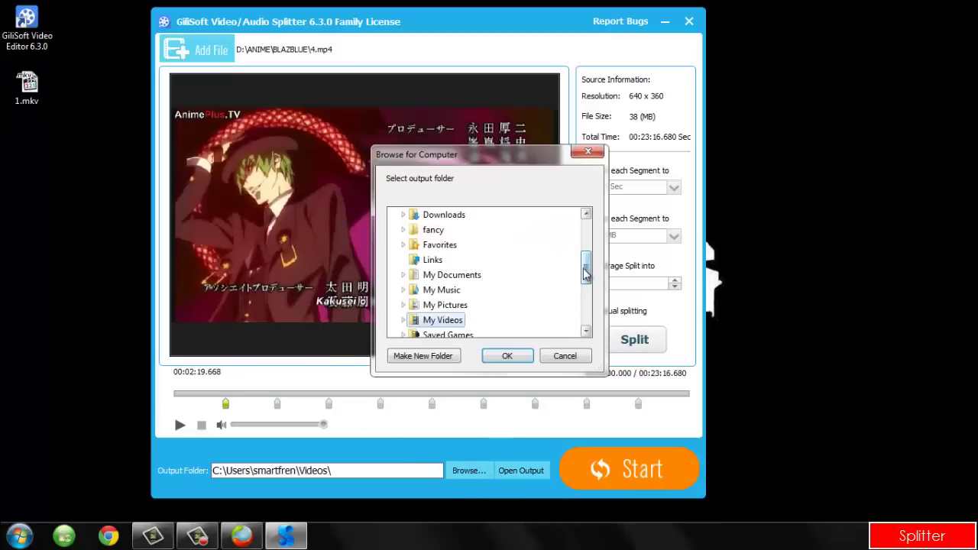
# Set the output folder to the Desktop and start splitting the video
pyautogui.moveTo(588, 272); pyautogui.dragTo(585, 231)
pyautogui.click(420, 216)
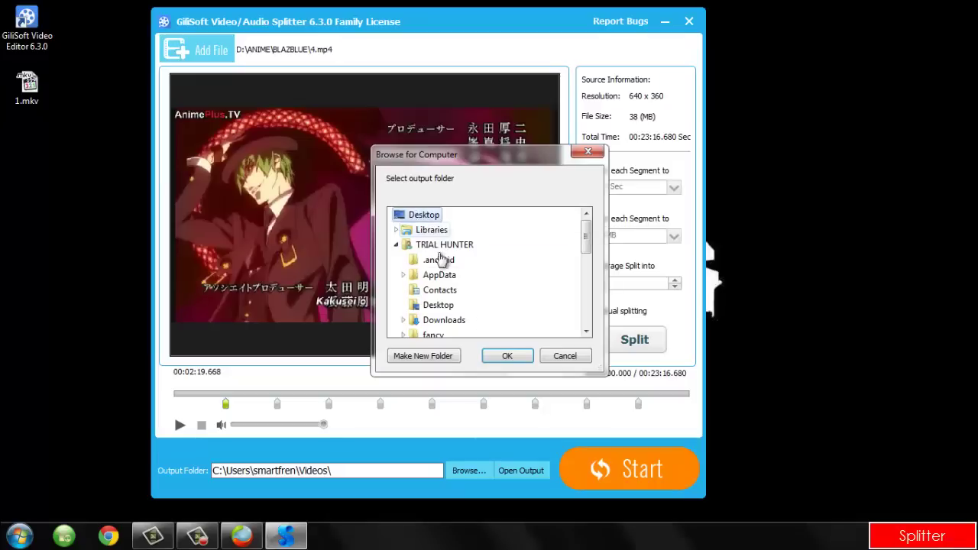
pyautogui.click(506, 358)
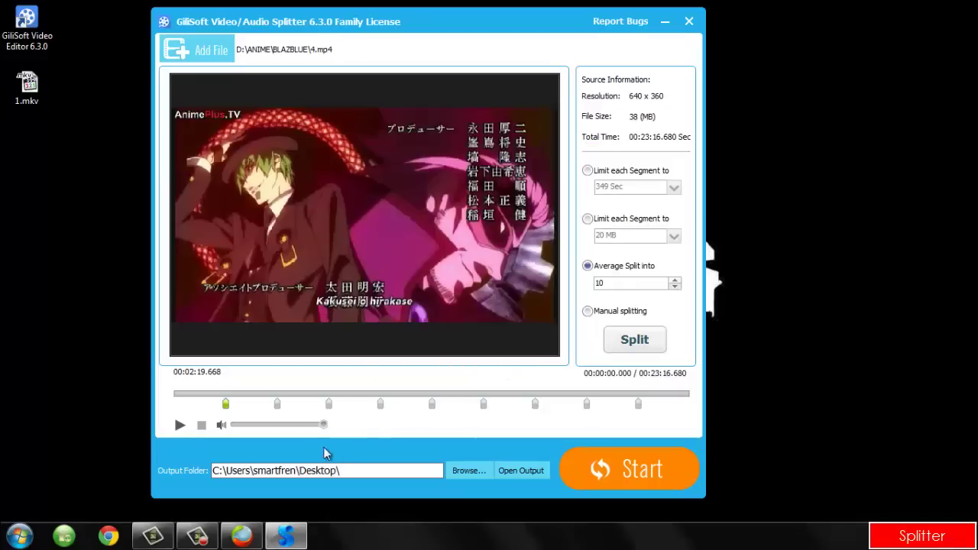
pyautogui.click(611, 466)
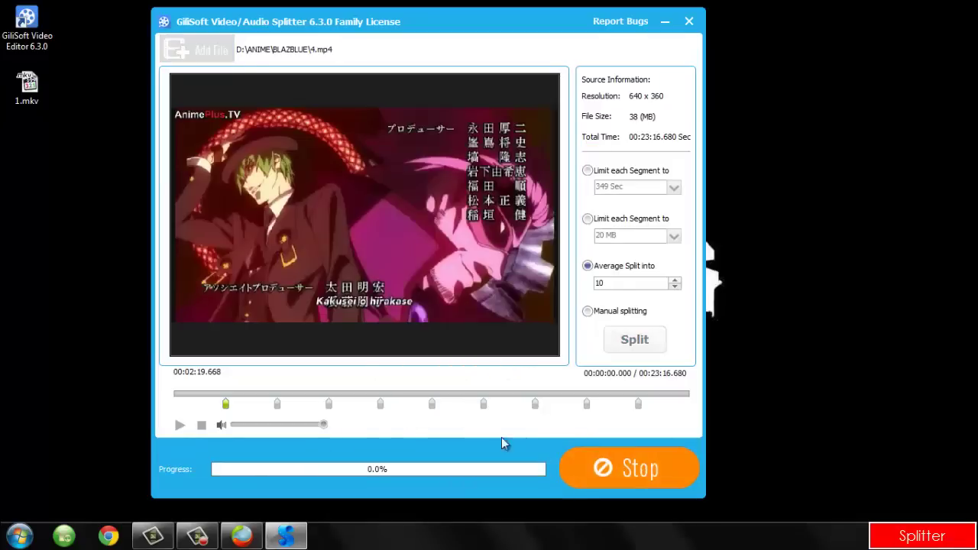
# Move the Splitter window aside and restore the Video Cropper next to it to check the progress of both jobs
pyautogui.moveTo(535, 23); pyautogui.dragTo(696, 17)
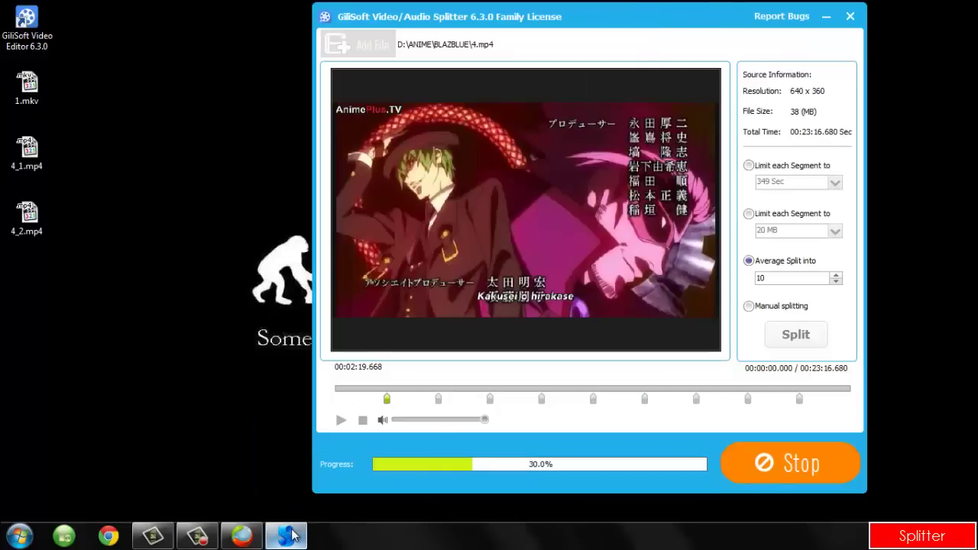
pyautogui.click(237, 536)
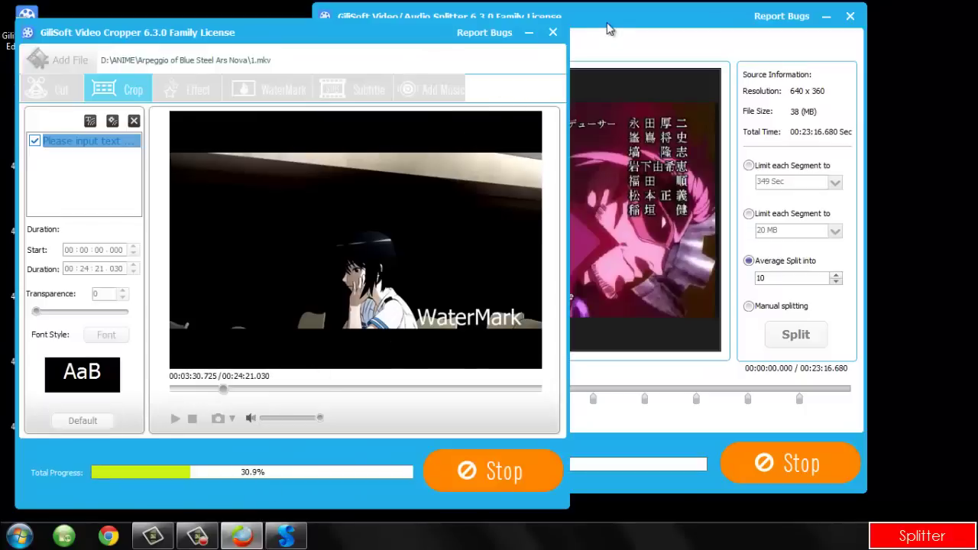
pyautogui.click(609, 28)
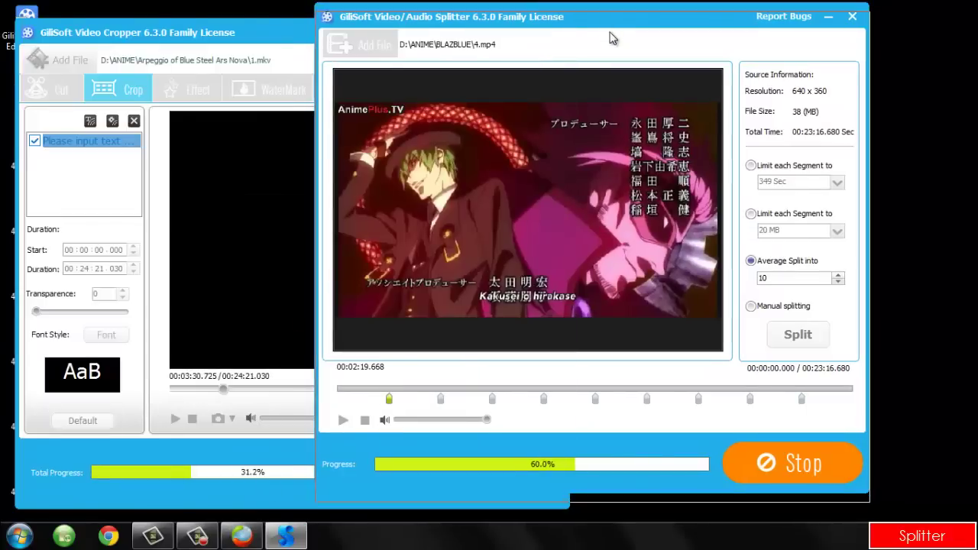
pyautogui.moveTo(611, 39); pyautogui.dragTo(611, 38)
pyautogui.click(230, 32)
pyautogui.moveTo(357, 39); pyautogui.dragTo(352, 30)
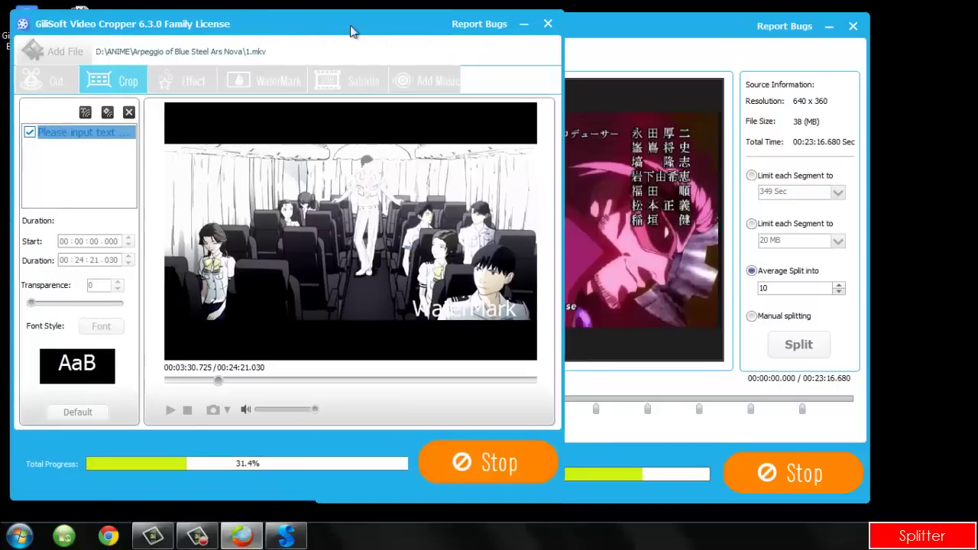
# Check the progress of both jobs, minimize the Video Cropper, and close the Splitter once its split is finished
pyautogui.click(595, 34)
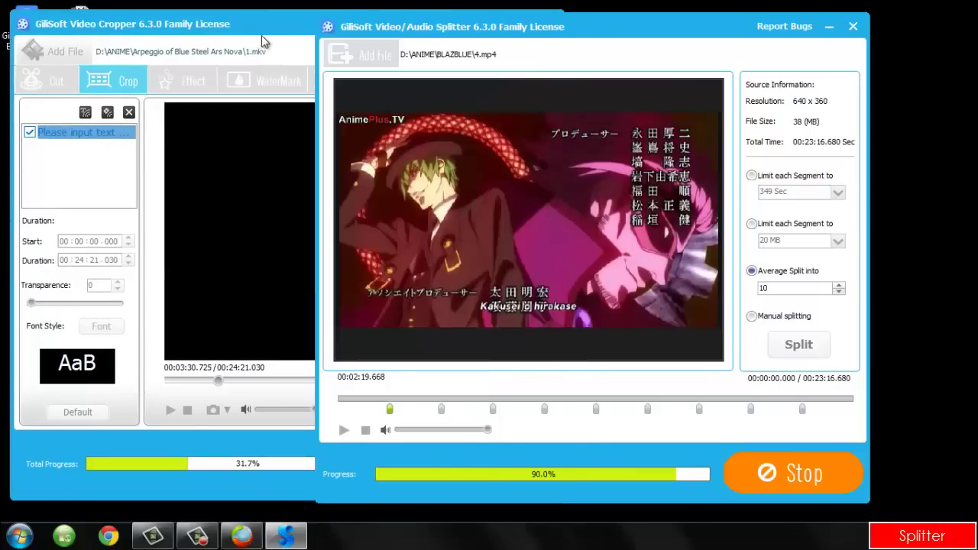
pyautogui.click(262, 40)
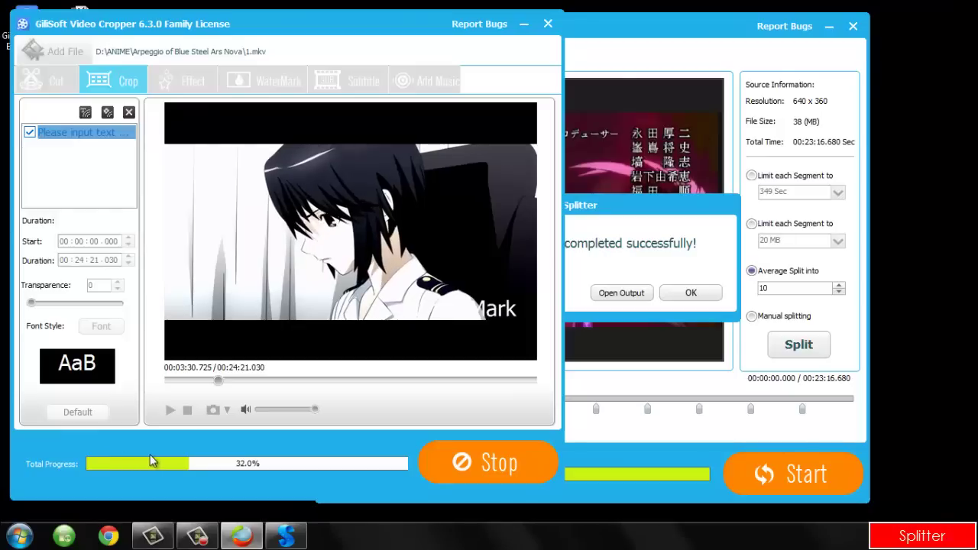
pyautogui.click(524, 25)
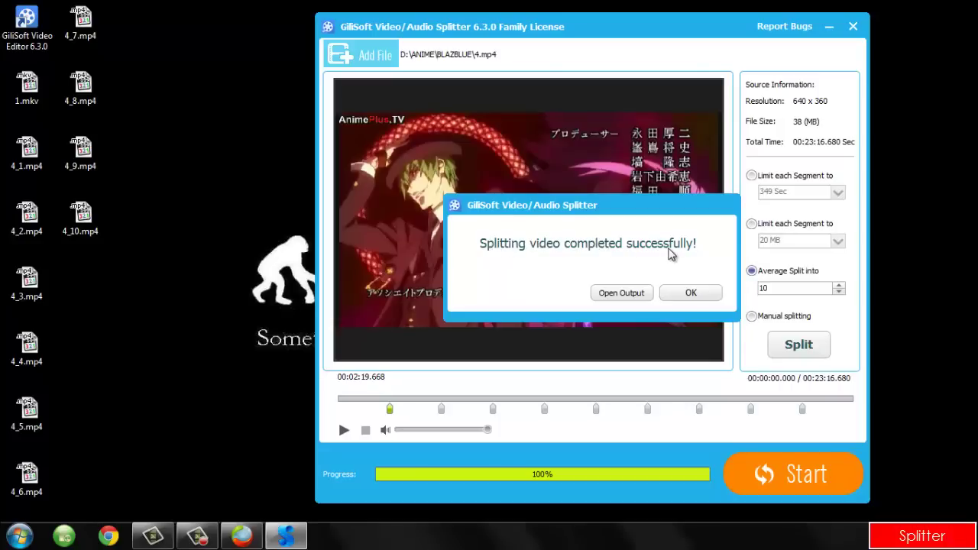
pyautogui.click(682, 294)
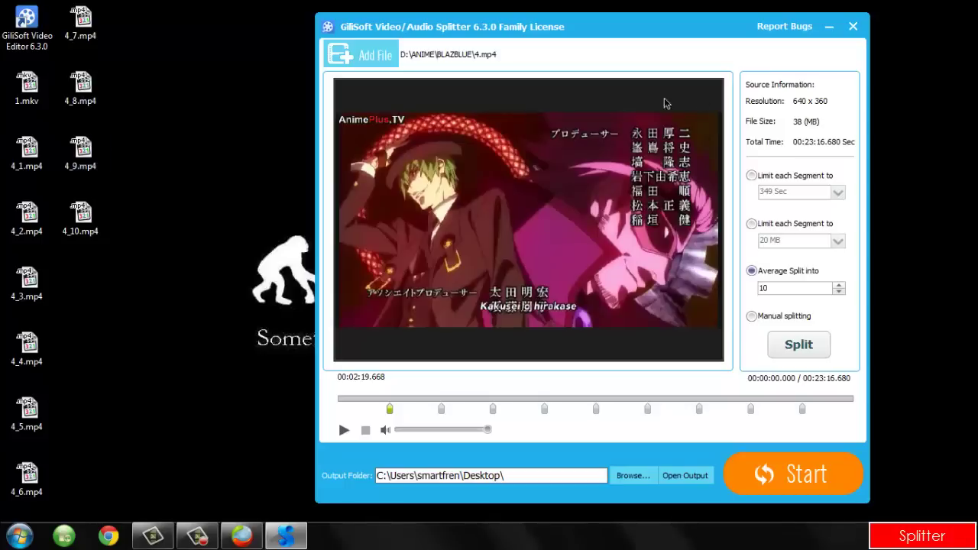
pyautogui.click(852, 29)
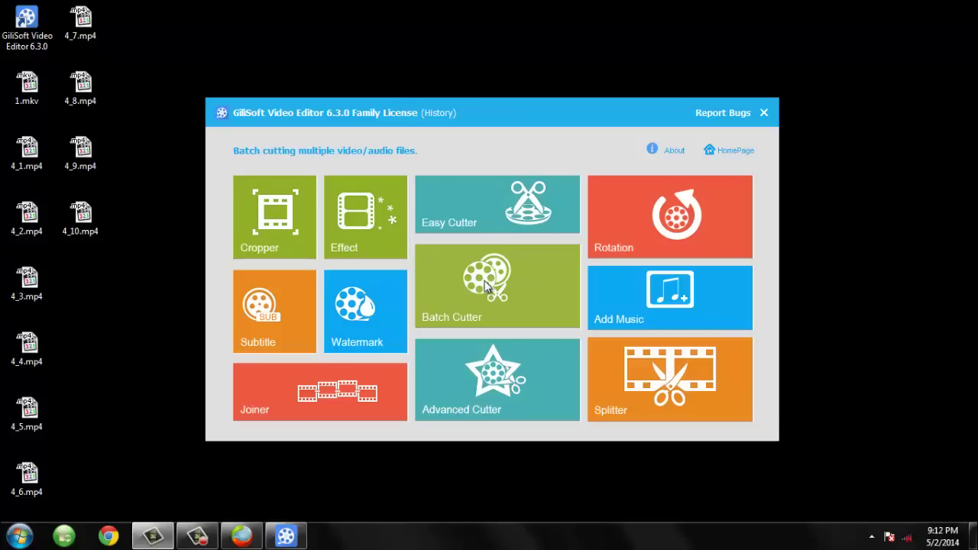
# Open the Advanced Cutter and load 1.mkv from the Arpeggio of Blue Steel Ars Nova folder
pyautogui.click(491, 361)
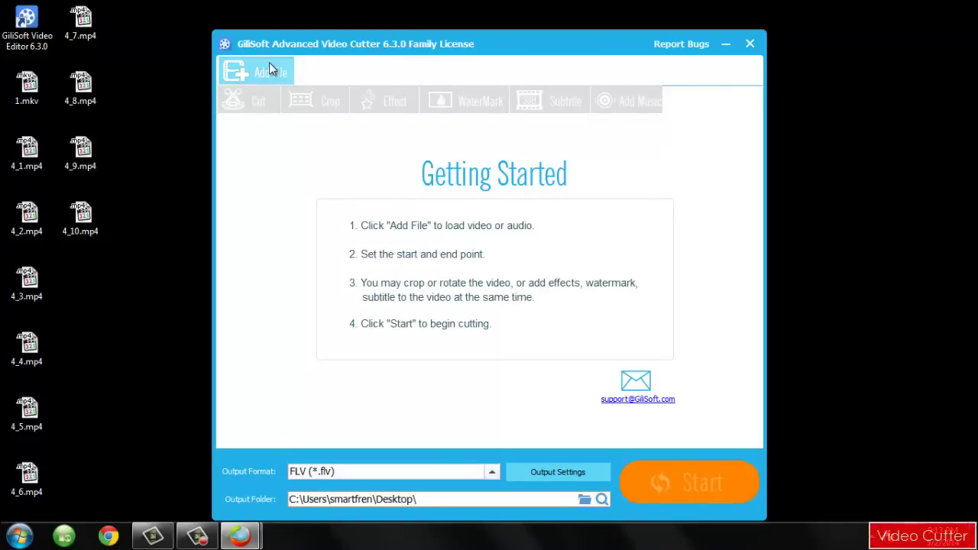
pyautogui.click(268, 62)
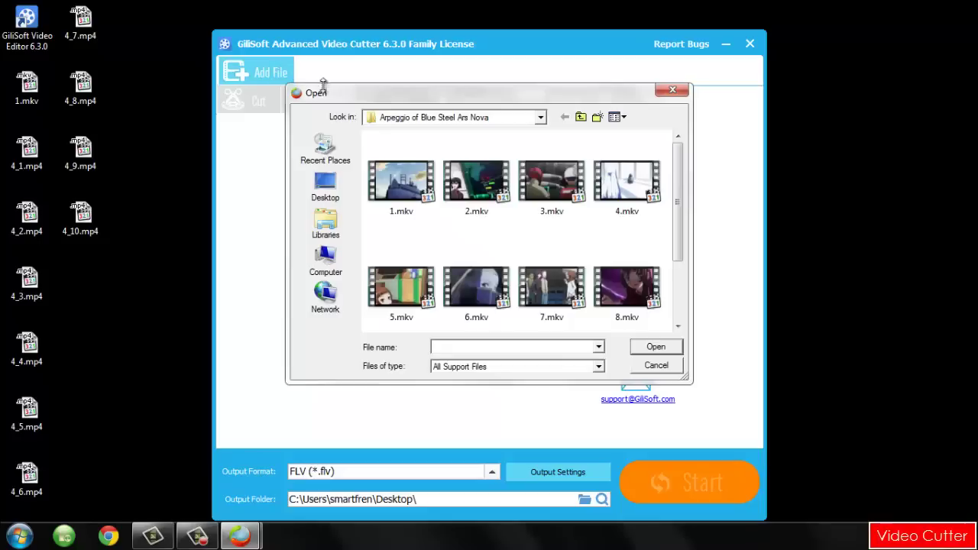
pyautogui.doubleClick(401, 183)
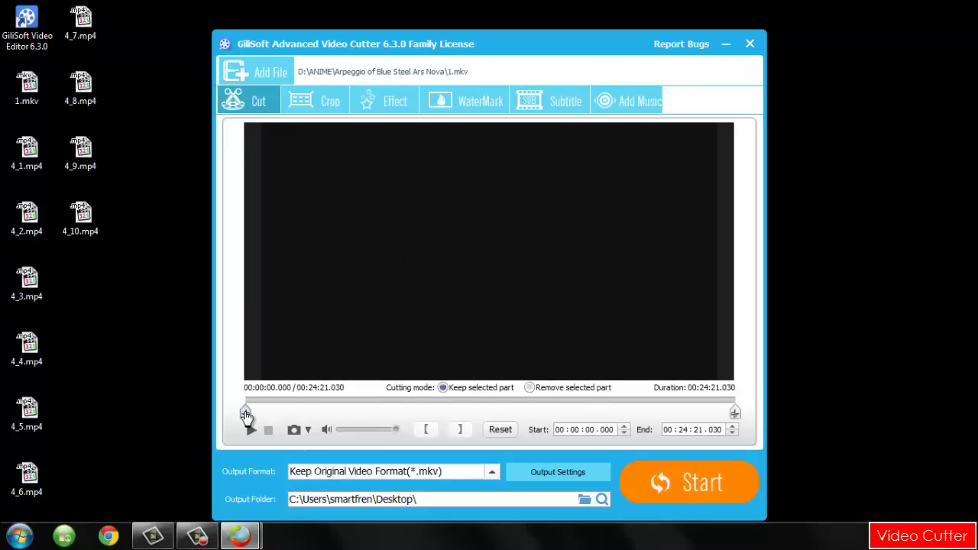
# Set the end of the kept part to 00:02:20.977 and start cutting the video in its original format
pyautogui.moveTo(736, 413); pyautogui.dragTo(293, 383)
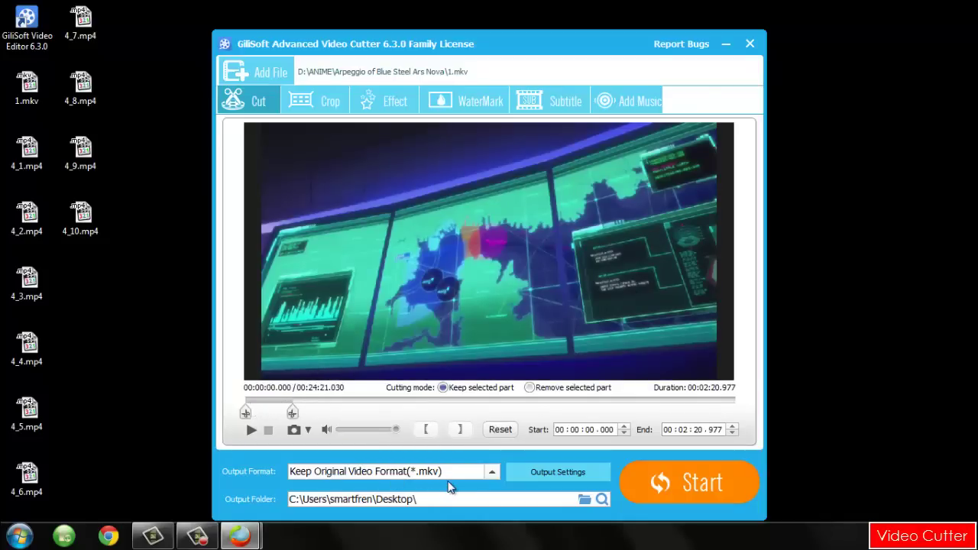
pyautogui.click(671, 485)
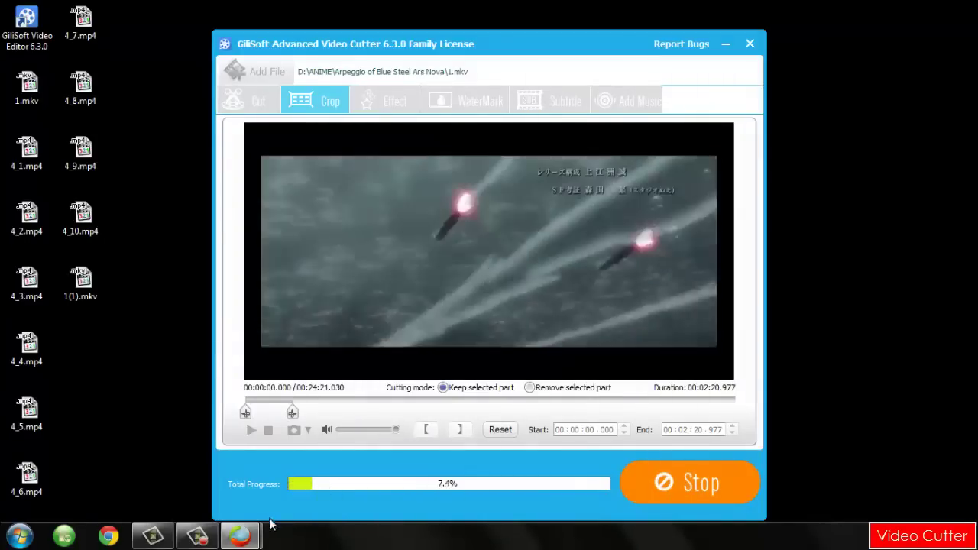
# Bring up the Video Cropper to check its conversion progress, and minimize it again
pyautogui.moveTo(243, 533)
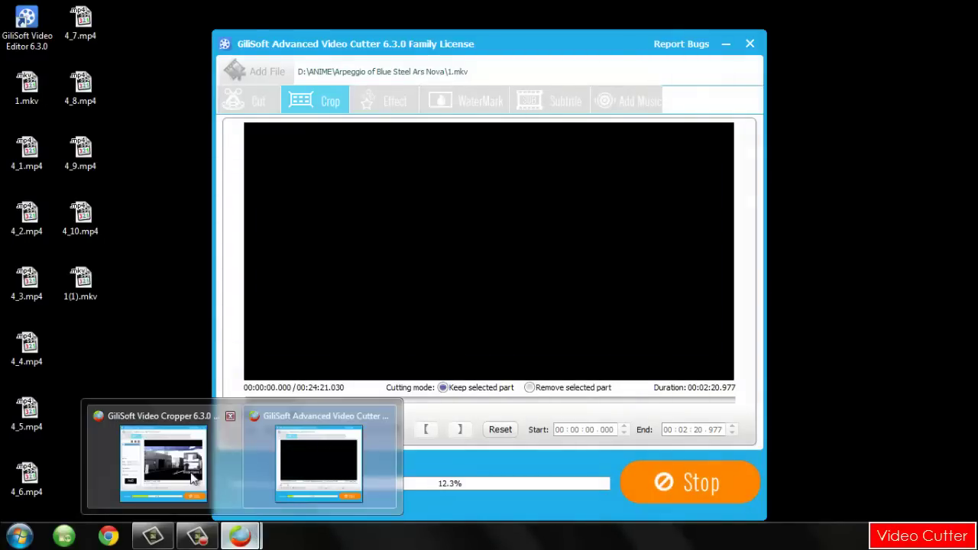
pyautogui.click(179, 478)
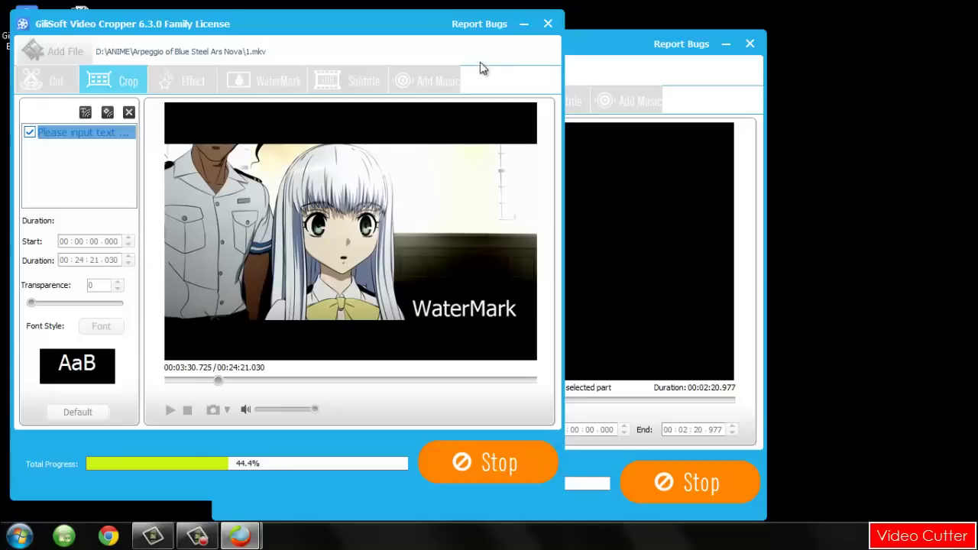
pyautogui.click(524, 25)
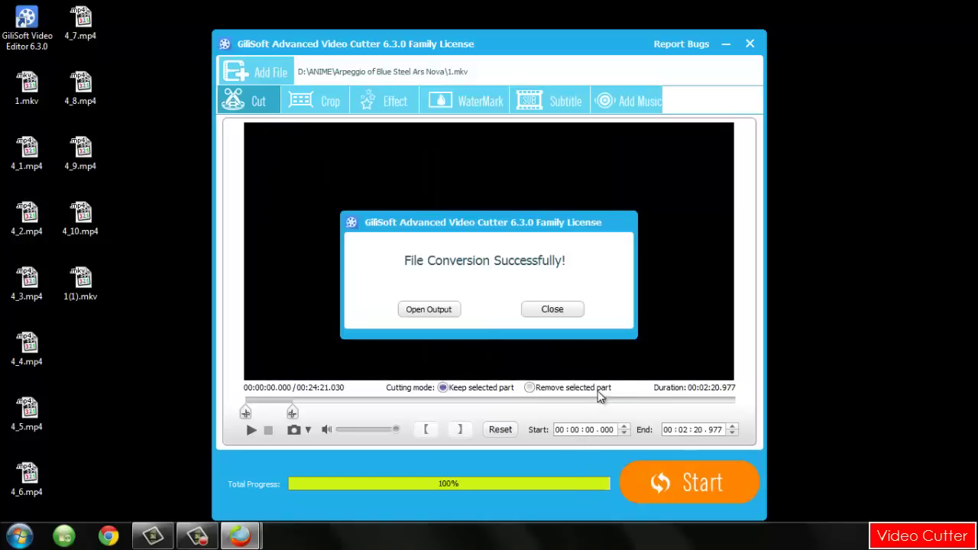
# Dismiss the finished cutting job's message and close both the Advanced Video Cutter and the Video Editor launcher
pyautogui.click(553, 310)
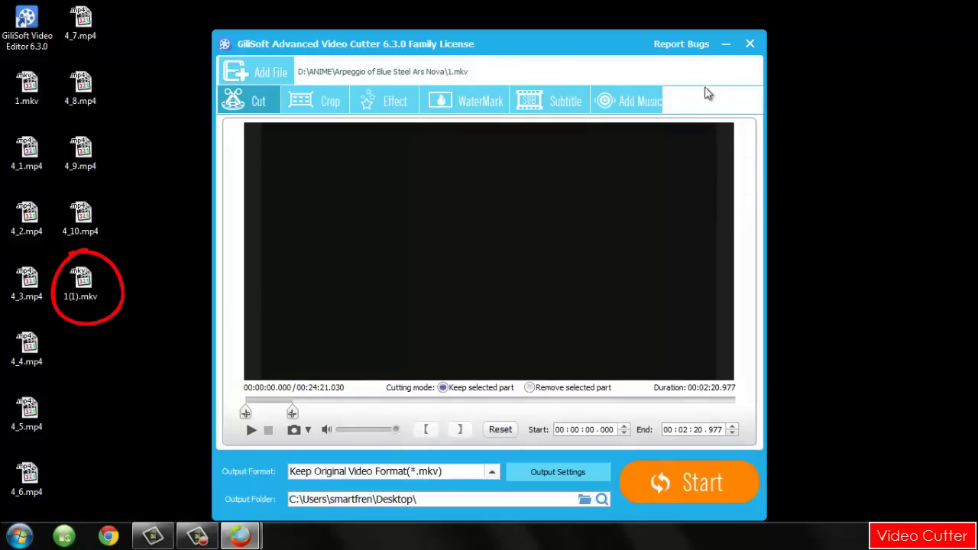
pyautogui.click(750, 43)
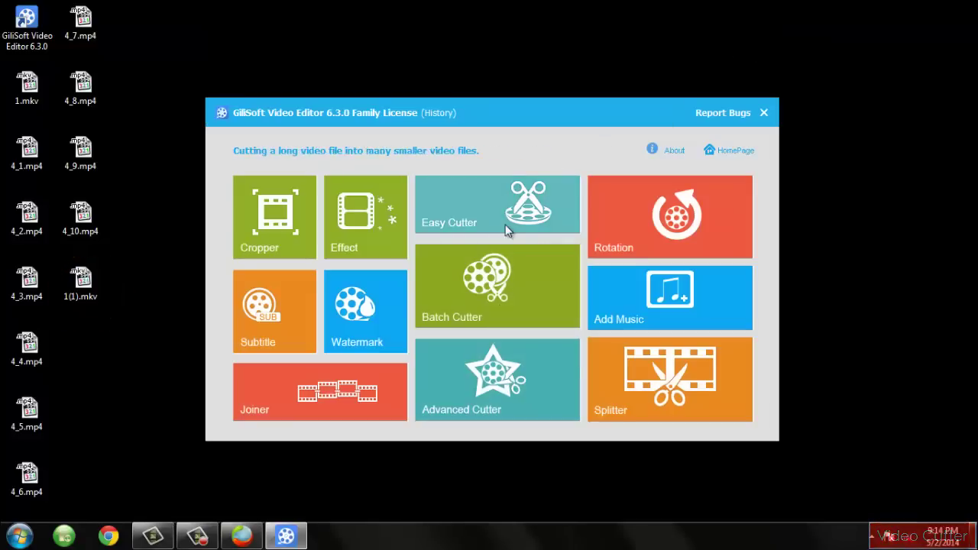
pyautogui.click(763, 112)
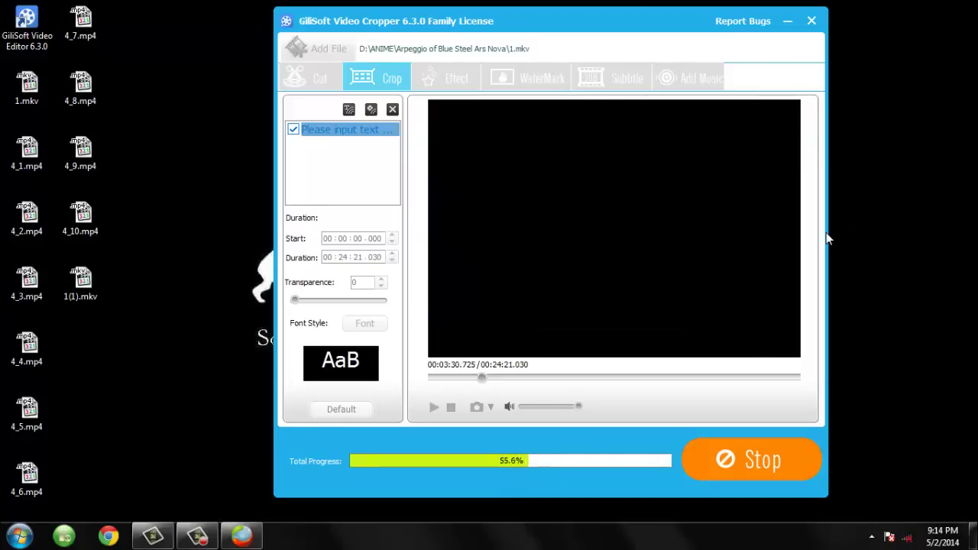
pyautogui.rightClick(801, 294)
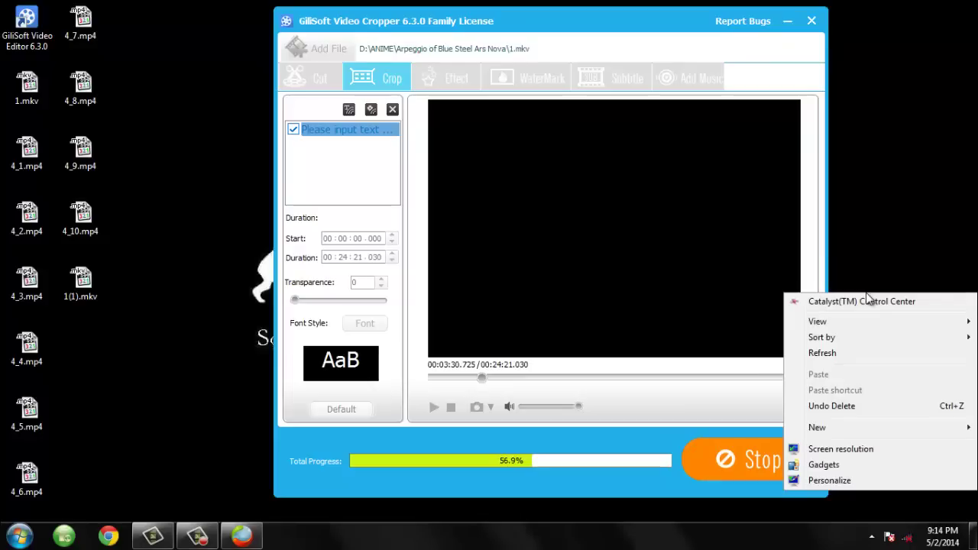
pyautogui.click(847, 352)
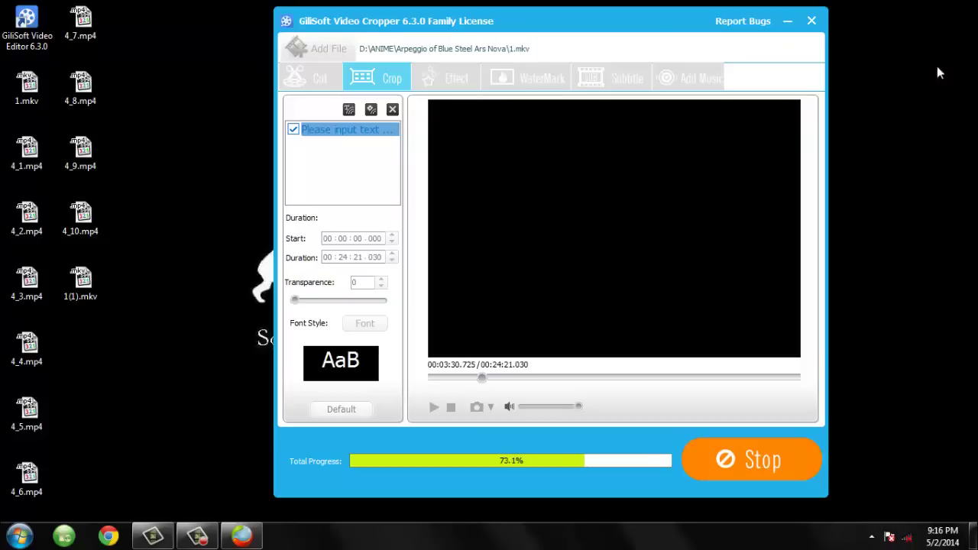
pyautogui.moveTo(641, 15); pyautogui.dragTo(610, 15)
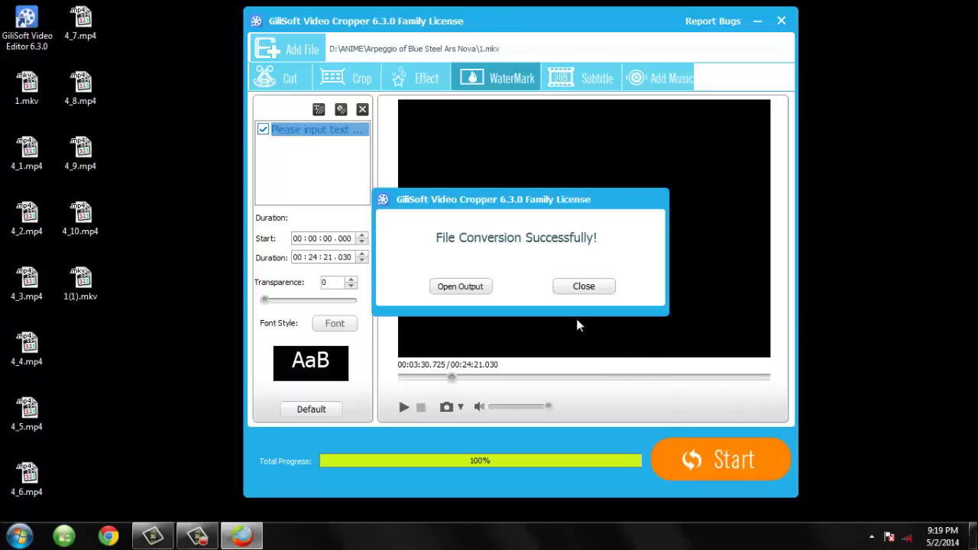
# Open the output folder of the finished Cropper job and play 1.mkv with MPC
pyautogui.click(477, 288)
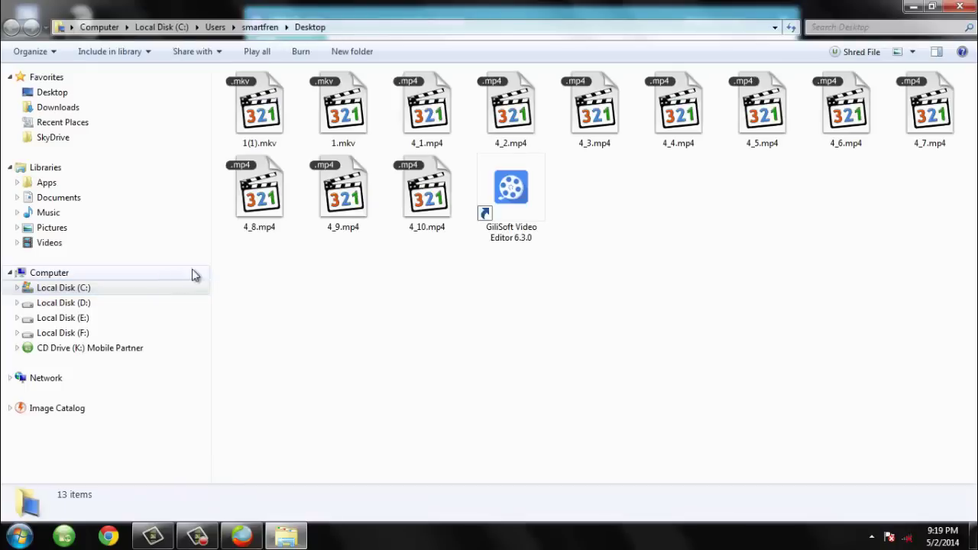
pyautogui.click(347, 113)
pyautogui.rightClick(360, 119)
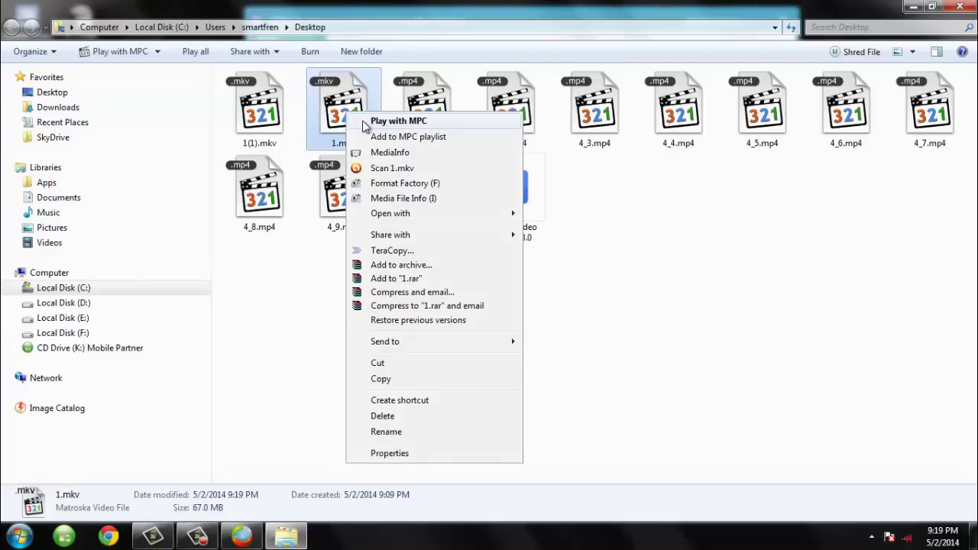
pyautogui.click(416, 130)
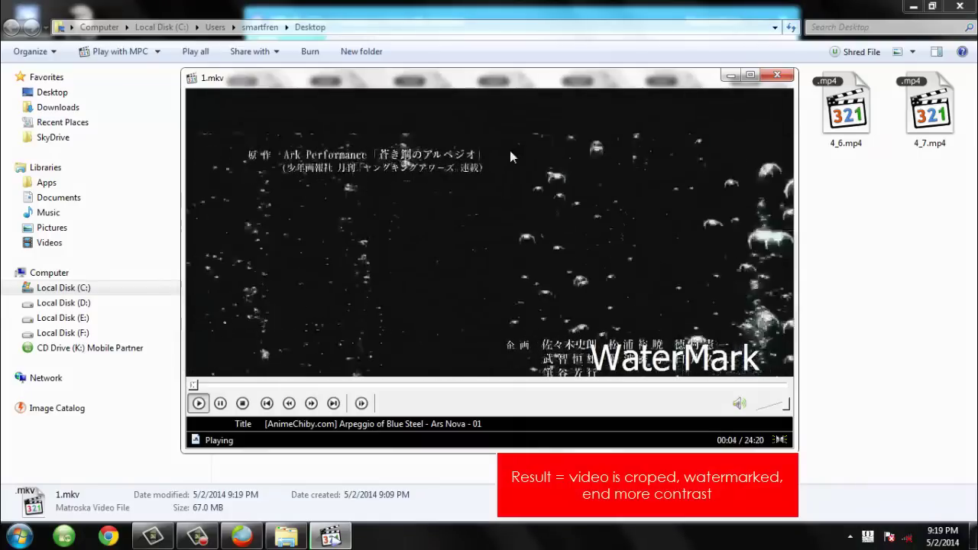
# Skip ahead through 1.mkv to about 06:55 to examine the crop, watermark and contrast
pyautogui.click(209, 385)
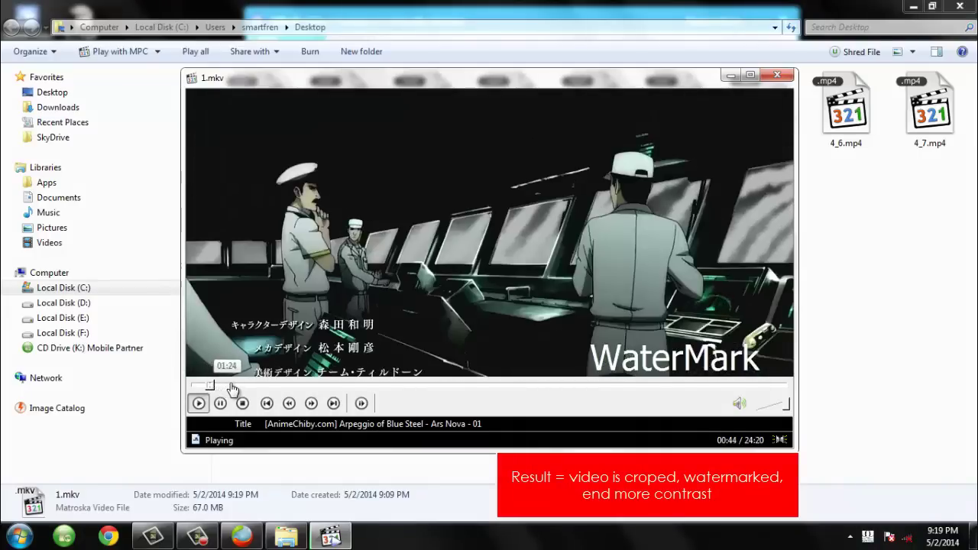
pyautogui.click(249, 387)
pyautogui.click(260, 387)
pyautogui.click(303, 386)
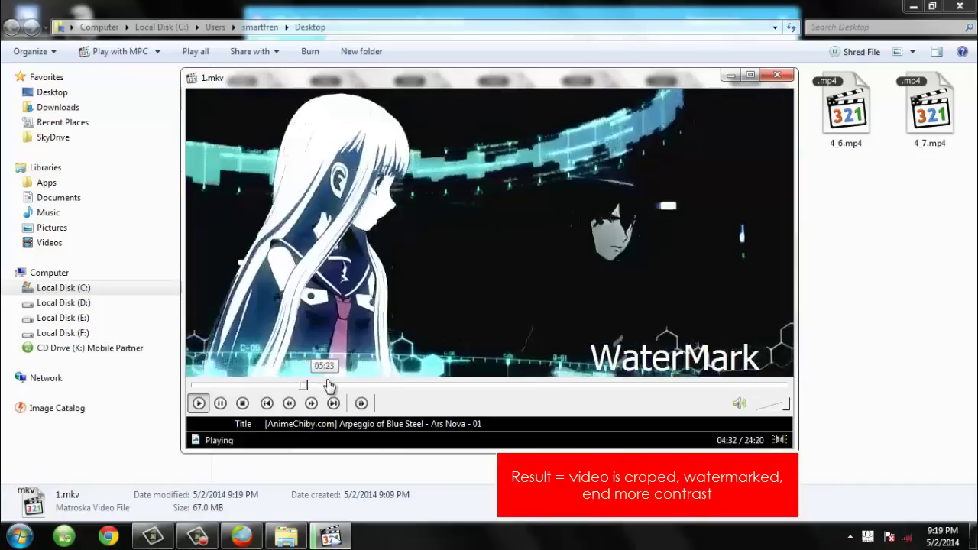
pyautogui.click(345, 386)
pyautogui.click(365, 385)
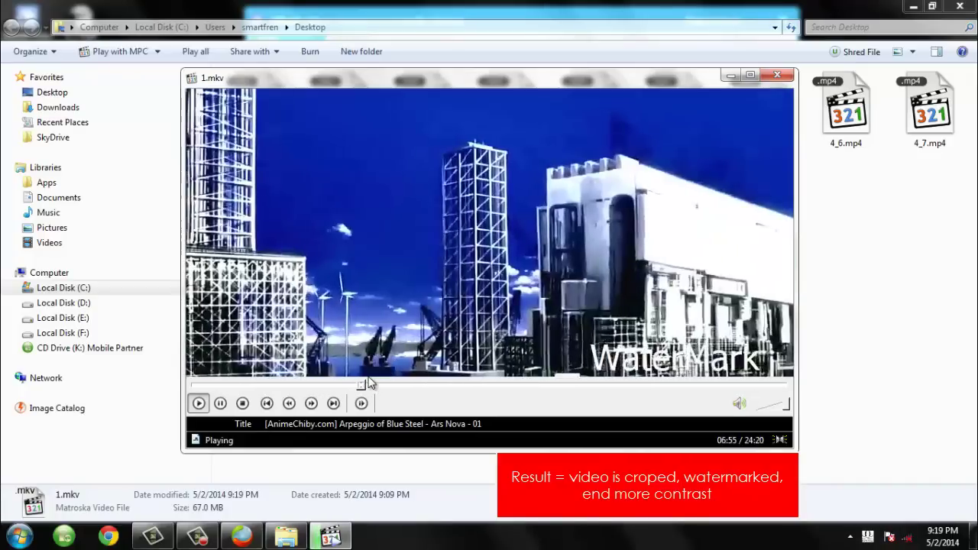